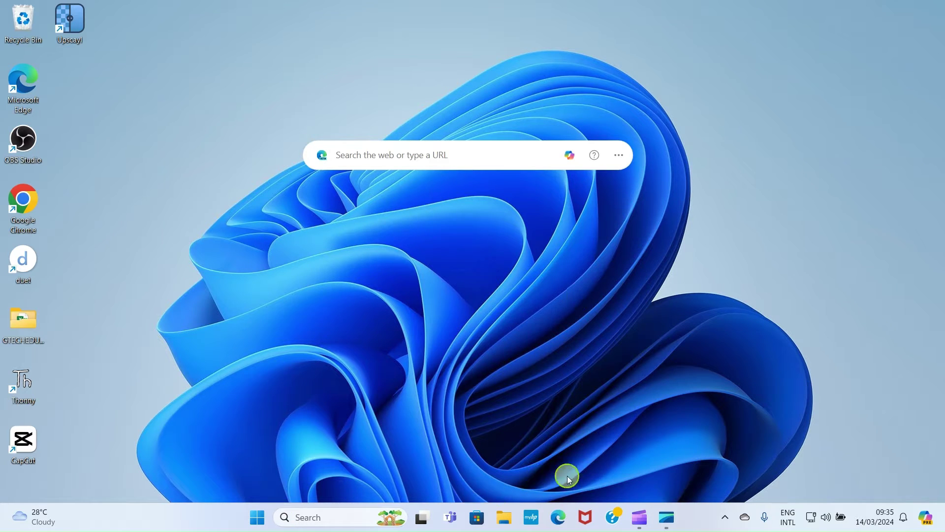
Step: Search 'word' from the Start menu and launch Microsoft Word
left_click(254, 526)
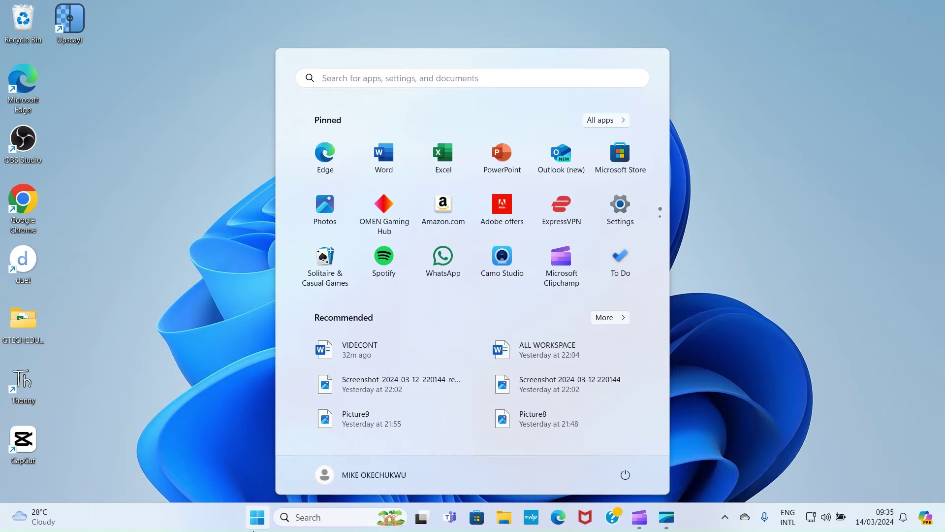
left_click(388, 82)
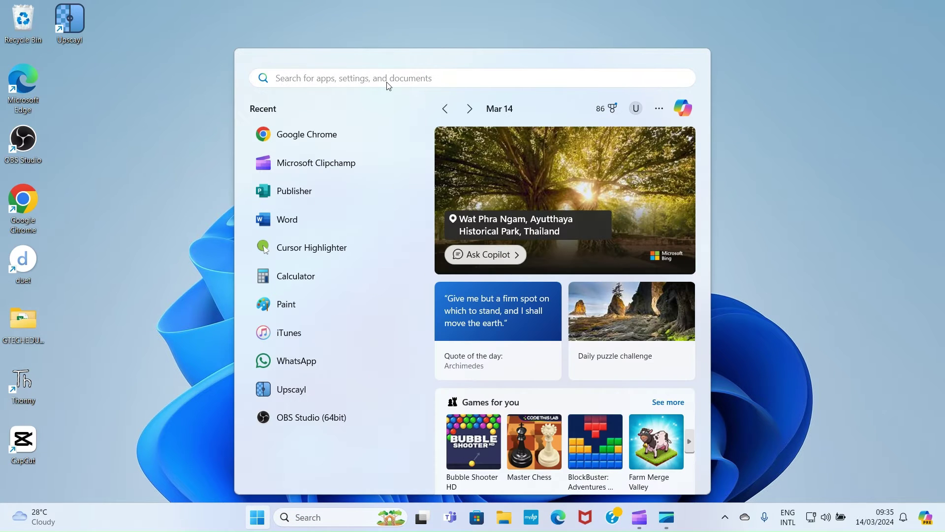
type("word")
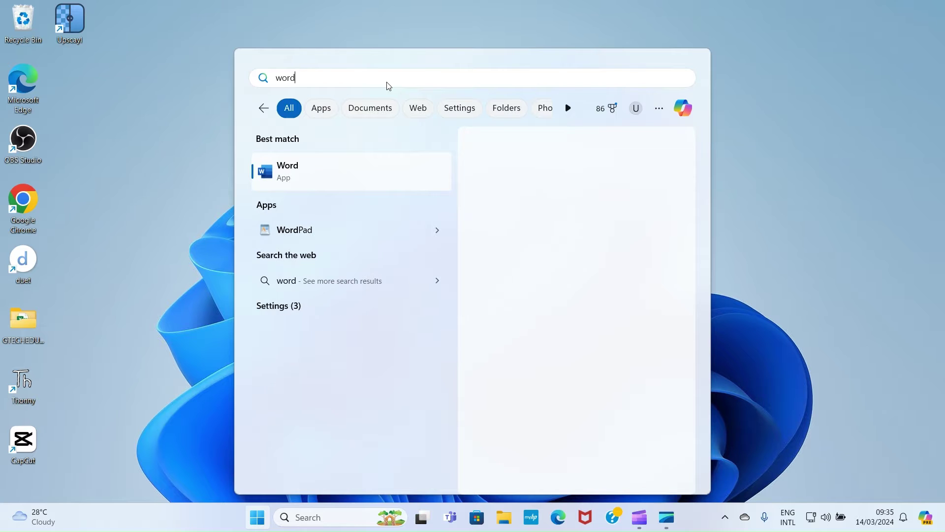
left_click(325, 182)
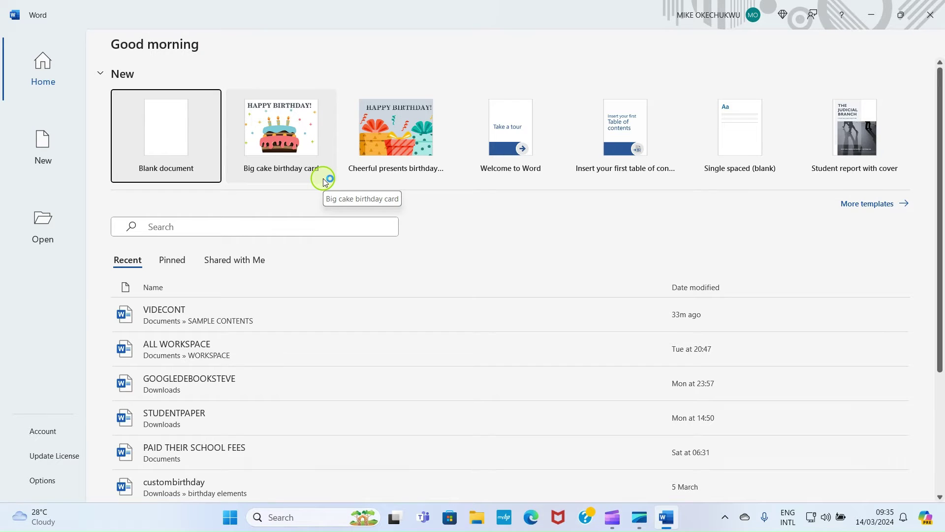
Step: Create a blank document, zoom in, and type 'watch the video below' as the first line
left_click(160, 143)
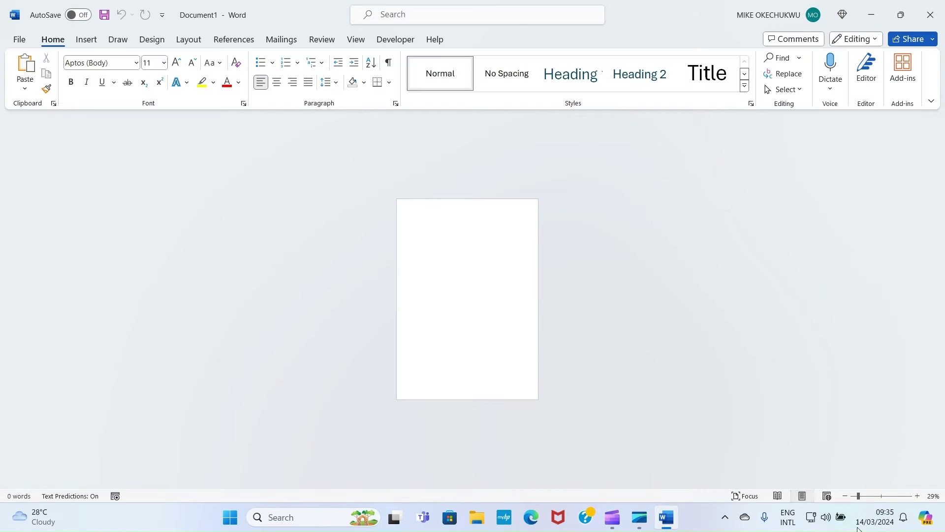
left_click_drag(858, 498, 880, 495)
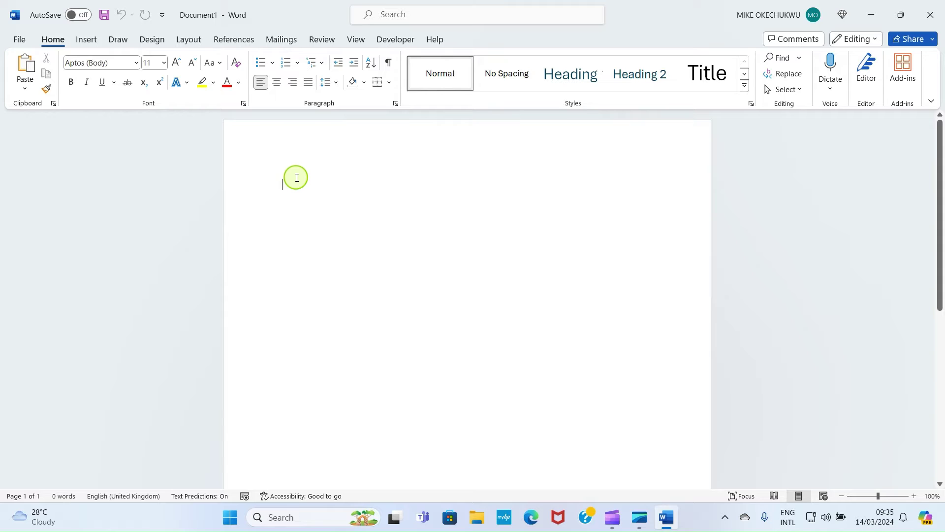
type("w")
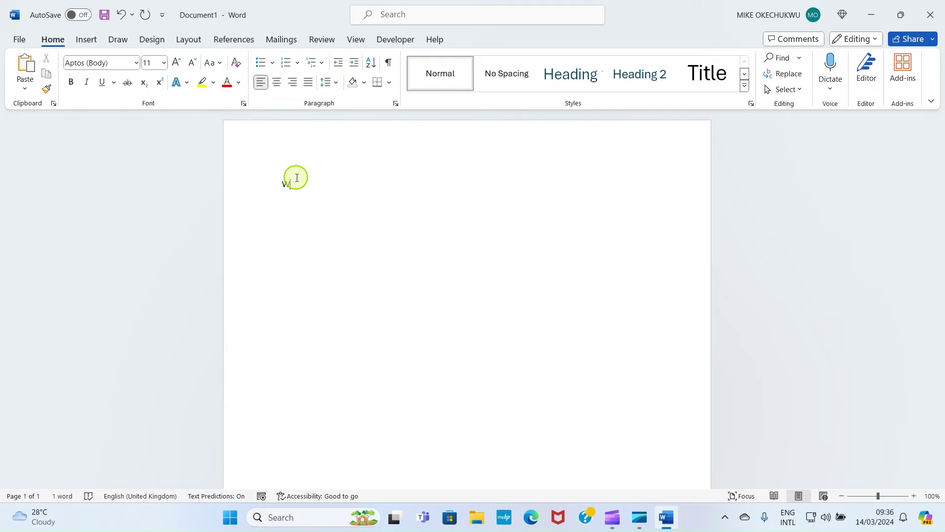
type("atch the video below:")
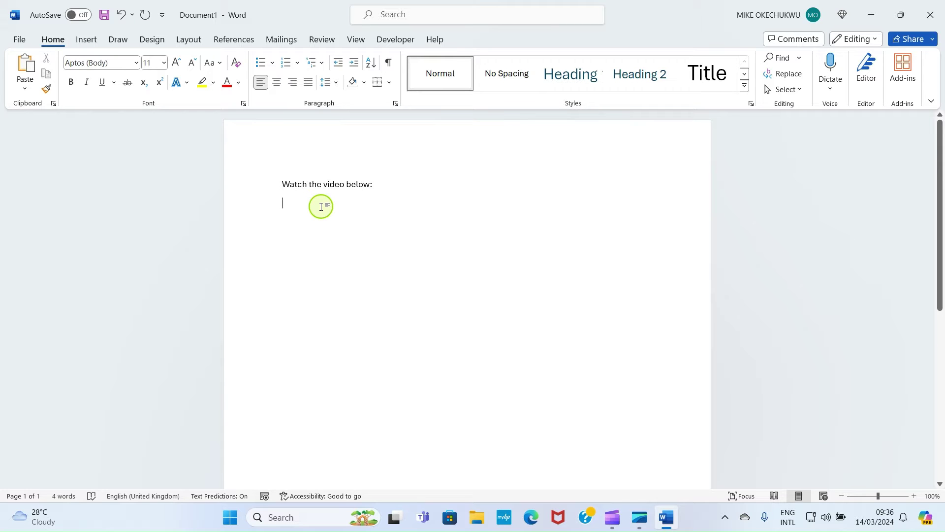
Step: Bring up Word's Online Videos dialog from the Insert ribbon
left_click(88, 40)
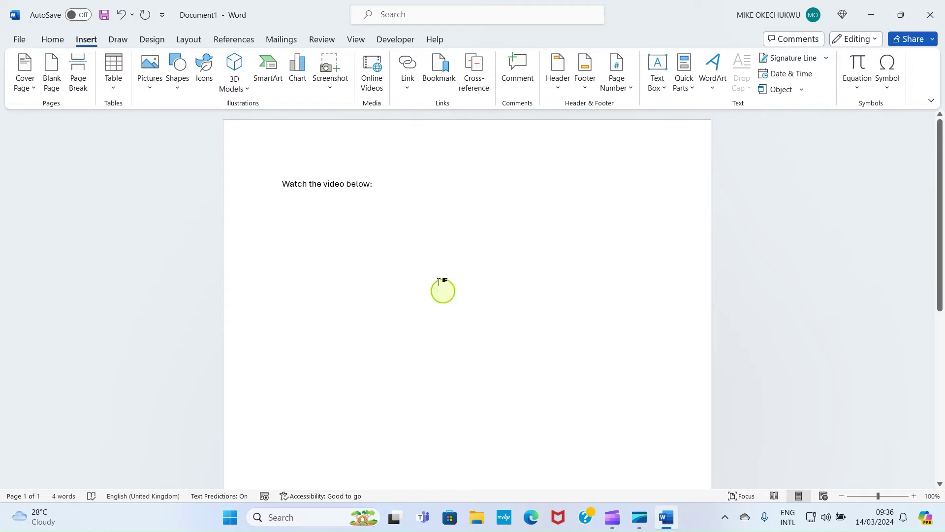
left_click(374, 84)
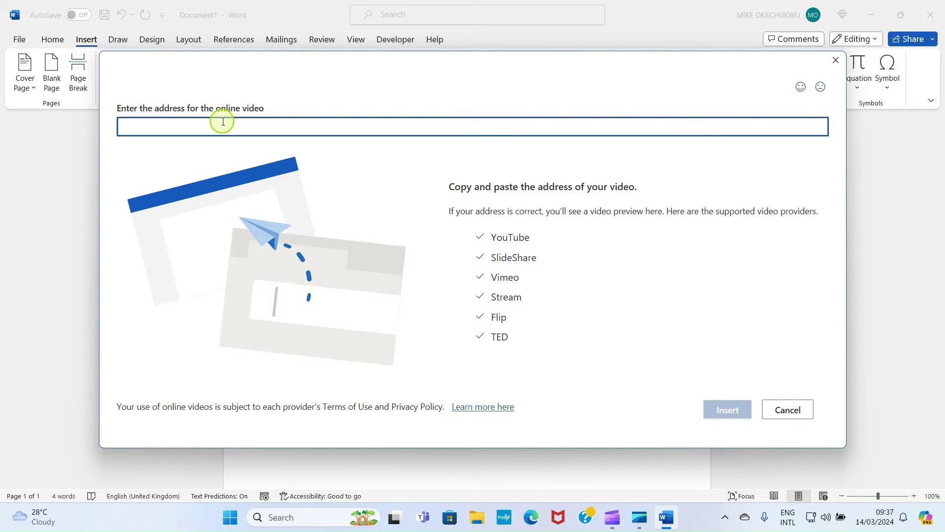
Step: Search 'chrome' from the Start menu and launch Google Chrome
left_click(228, 520)
left_click(438, 25)
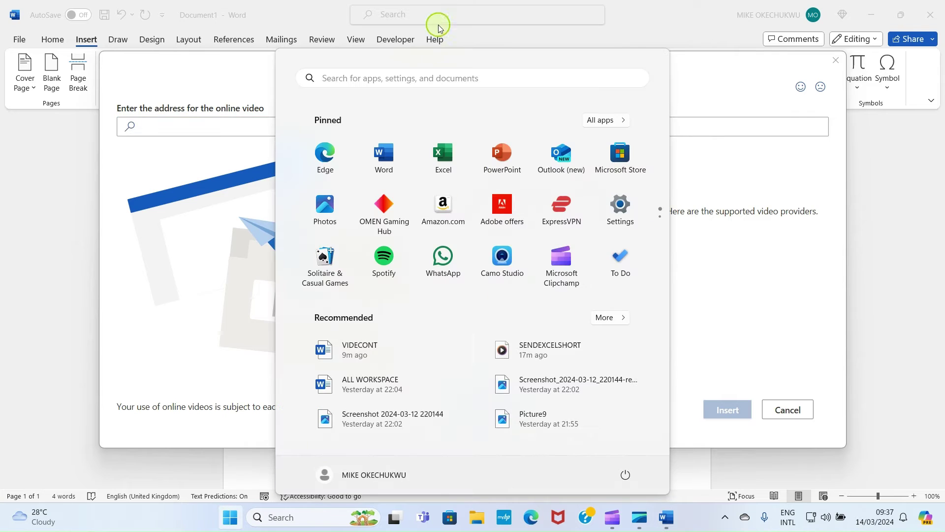
left_click(394, 81)
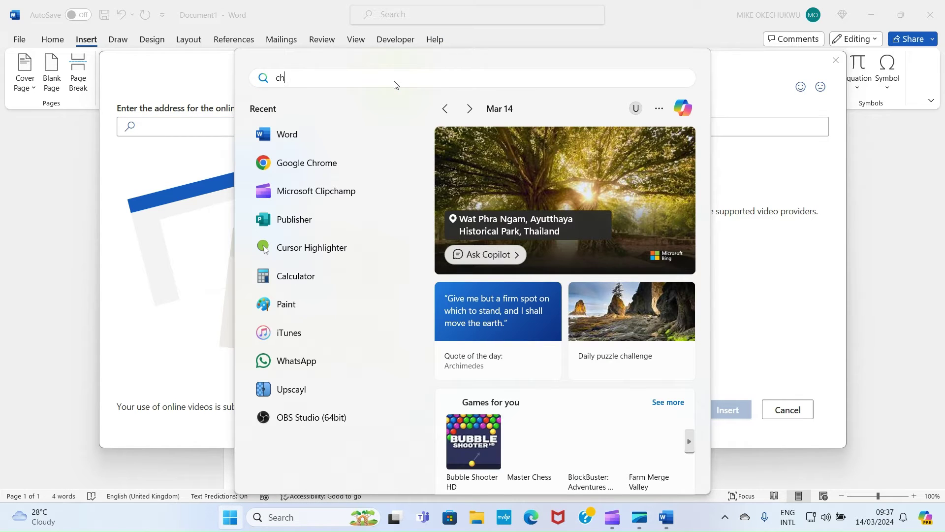
type("chrome")
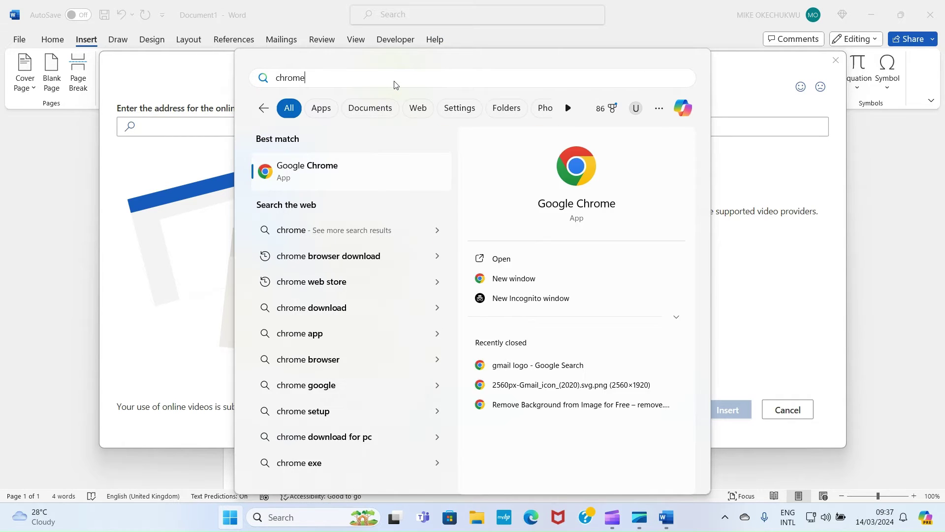
left_click(315, 170)
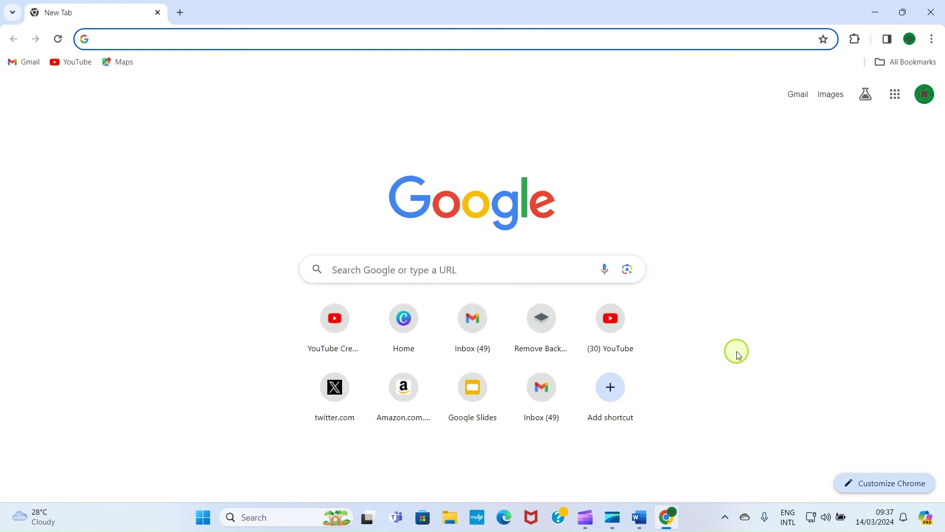
Step: Go to your own YouTube channel and open its first Short
left_click(607, 334)
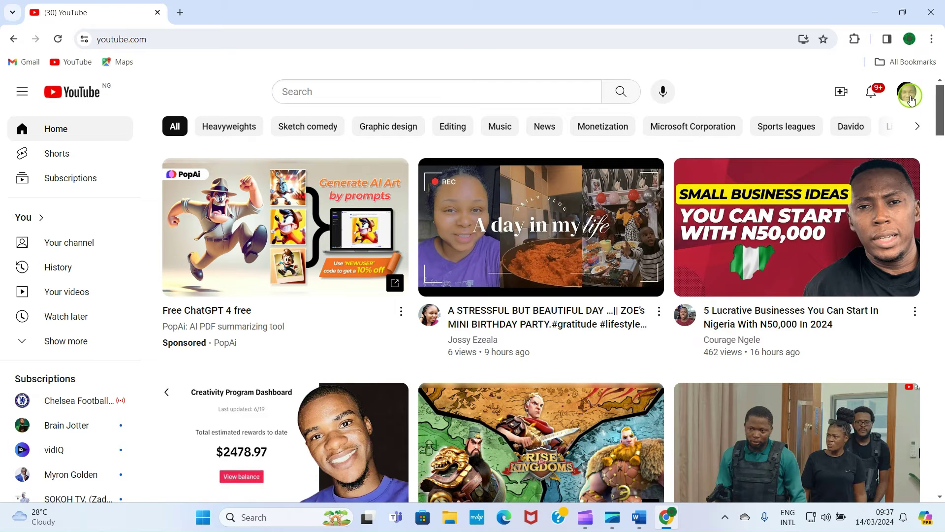
left_click(908, 92)
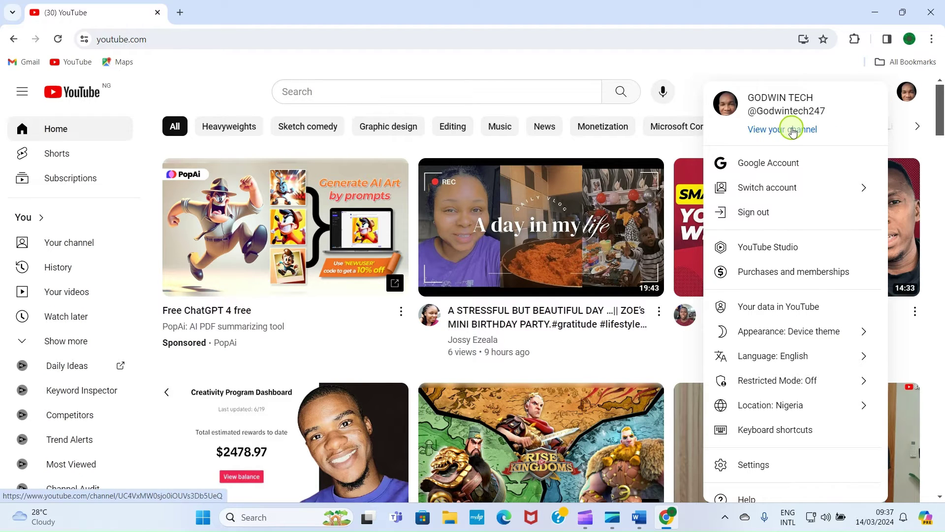
left_click(793, 131)
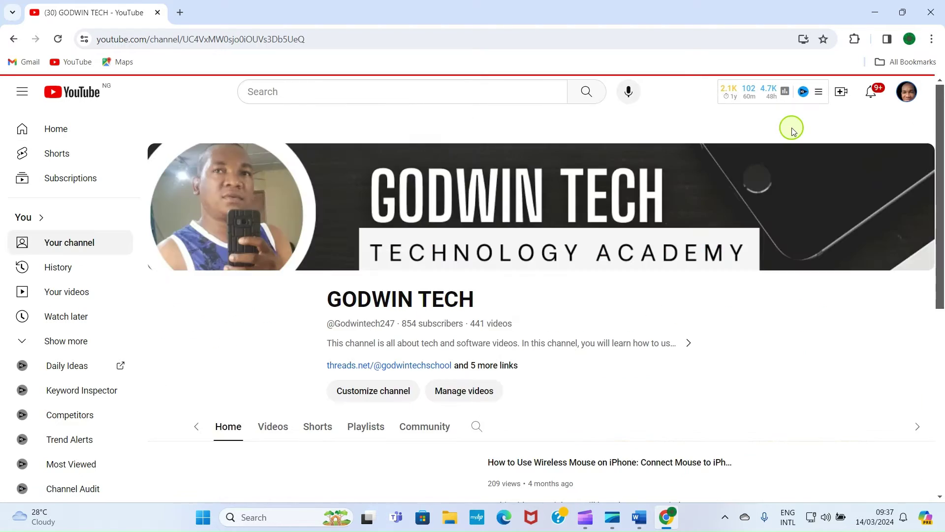
scroll(480, 366, "down", 7)
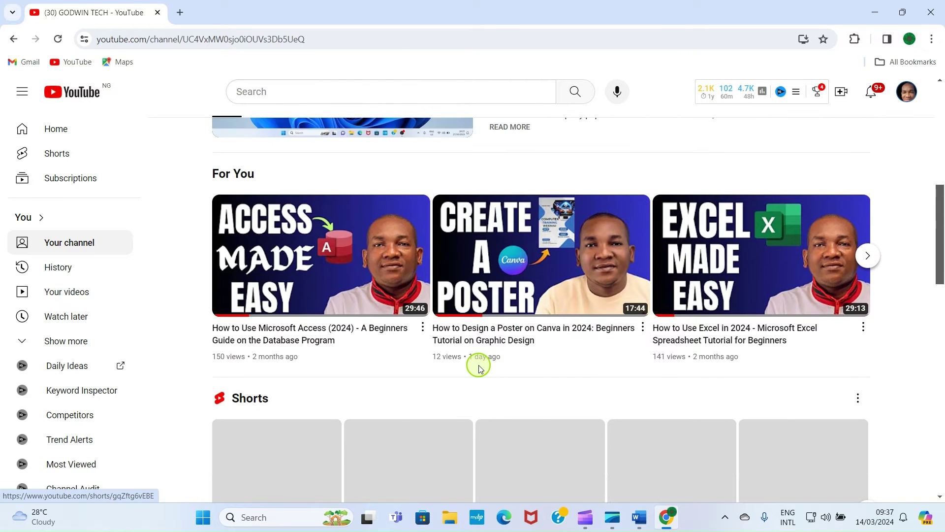
scroll(480, 366, "down", 4)
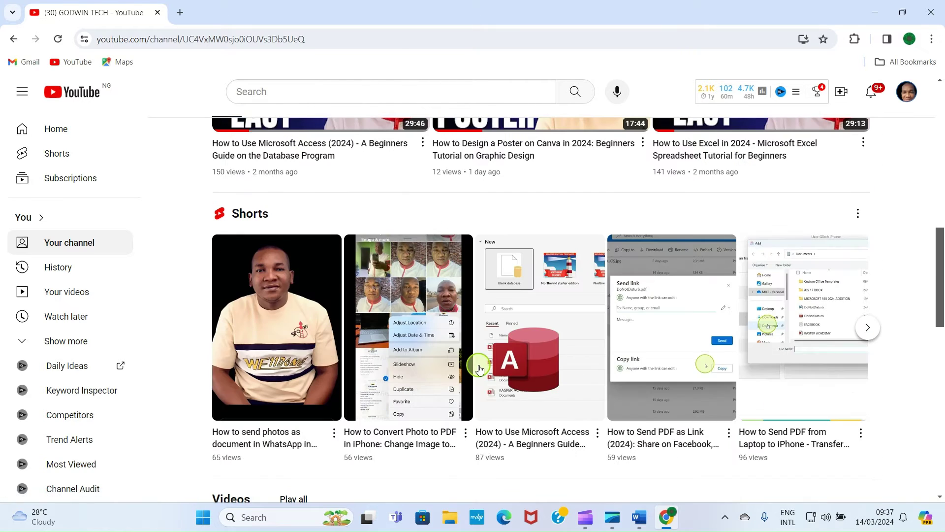
left_click(284, 323)
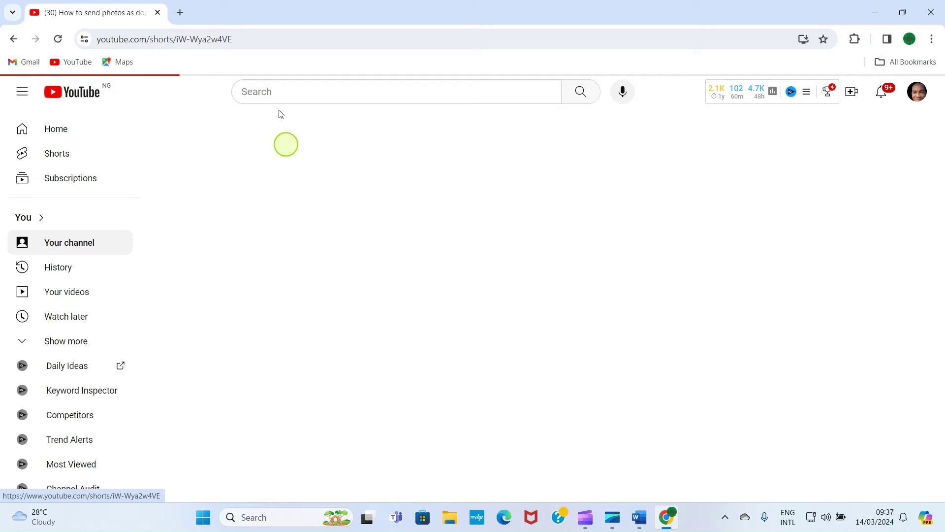
Step: Copy the Short's address, youtube.com/shorts/iW-Wya2w4VE, from the address bar
left_click(192, 39)
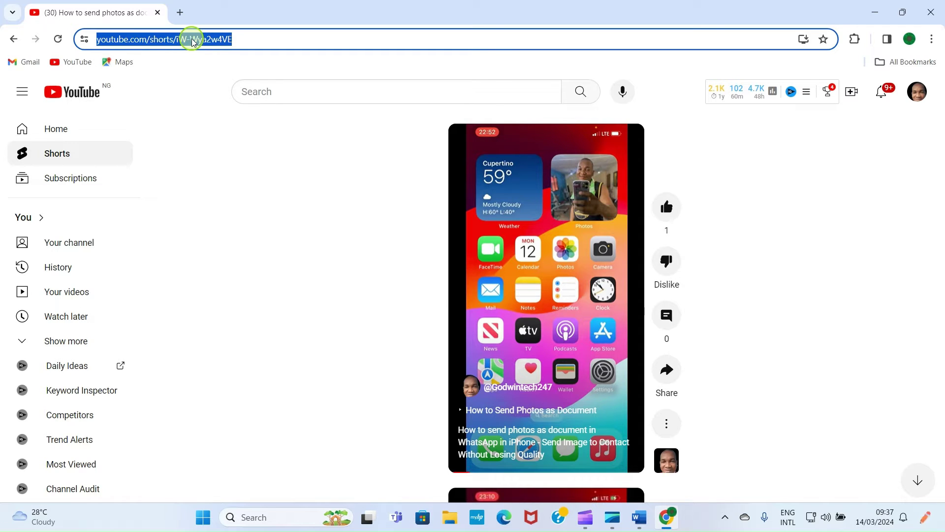
right_click(192, 41)
left_click(234, 153)
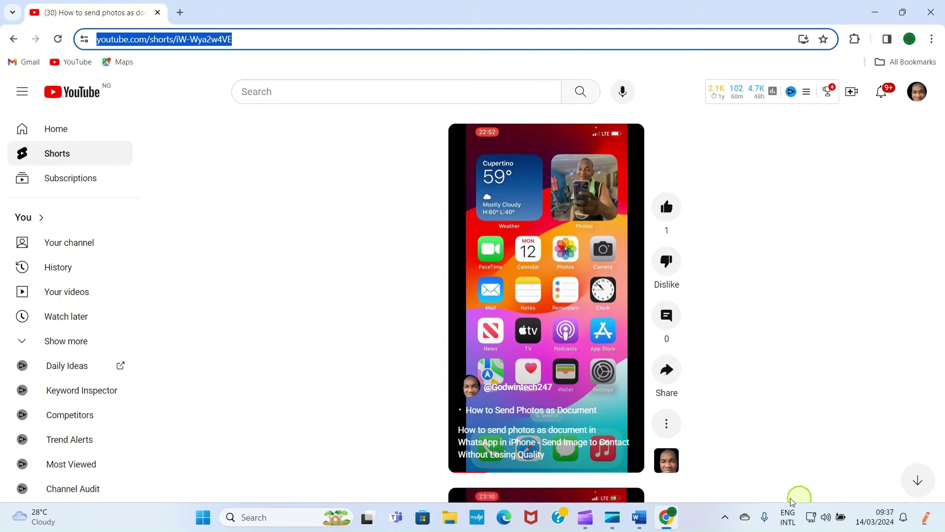
Step: Paste the Short's URL into Word's online video box and insert the previewed video
left_click(645, 527)
left_click(159, 127)
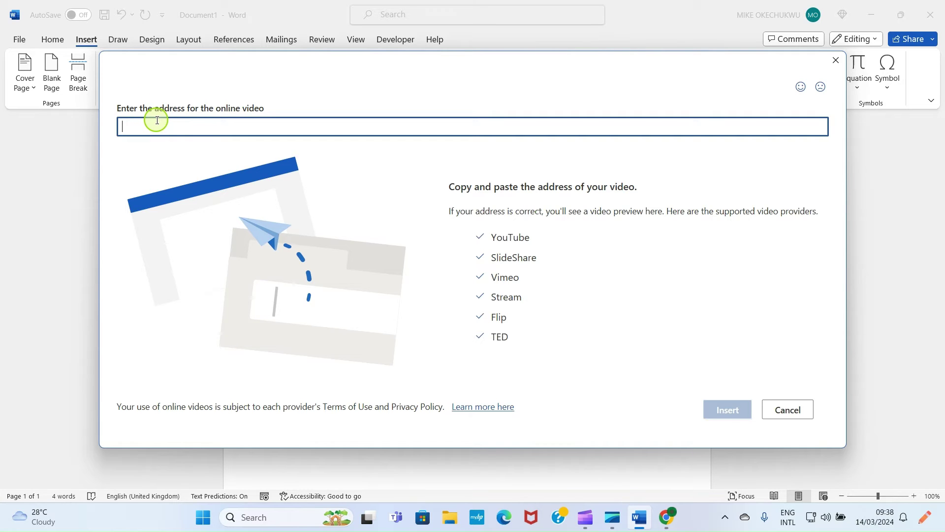
key("ctrl+v")
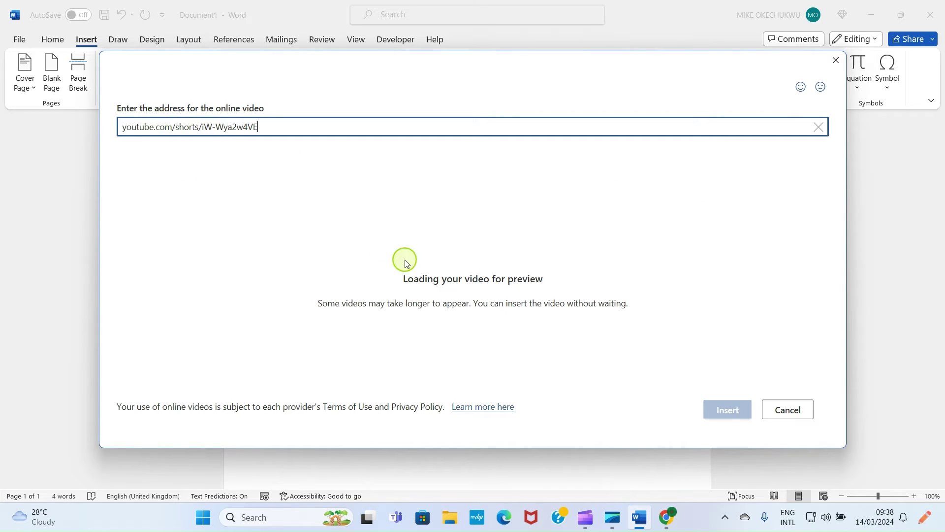
right_click(281, 127)
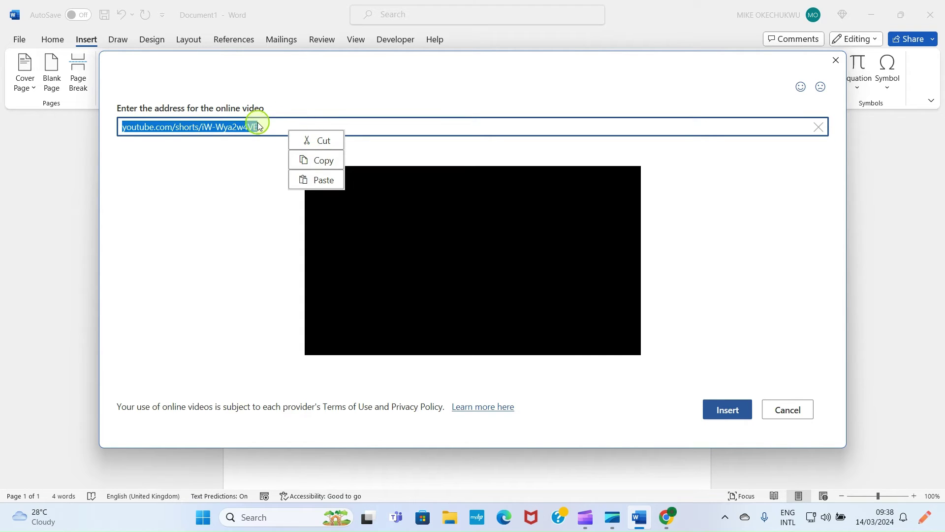
left_click(192, 175)
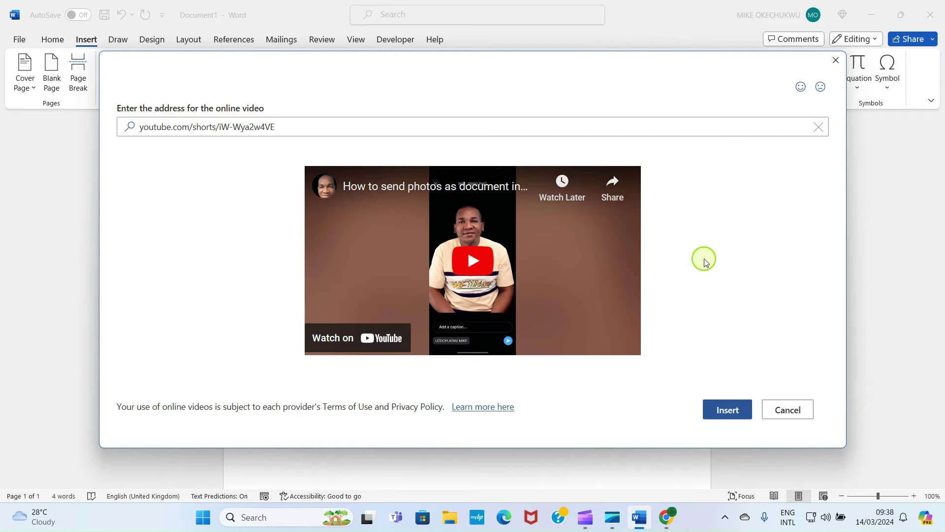
left_click(737, 411)
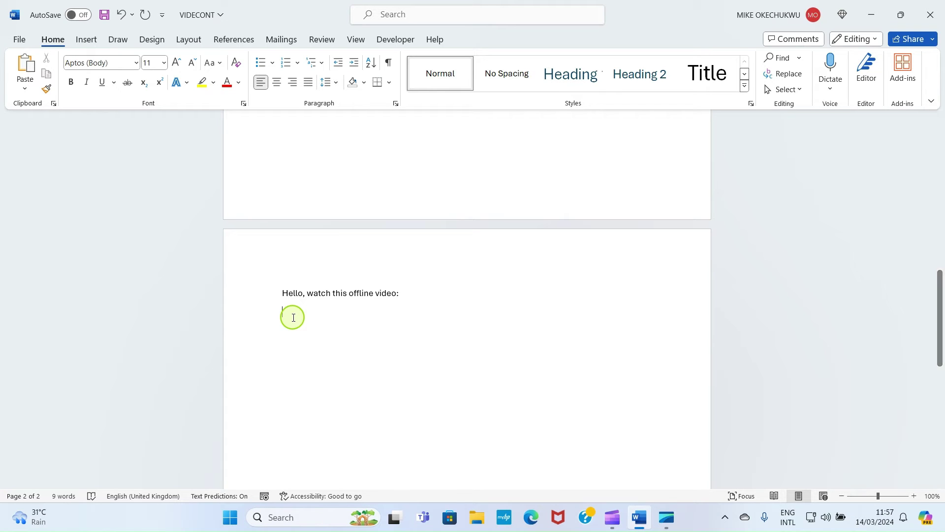
Step: Set up an Object from file Downloads\WINDOWS INSIDER.mp4, displayed as an icon
left_click(75, 44)
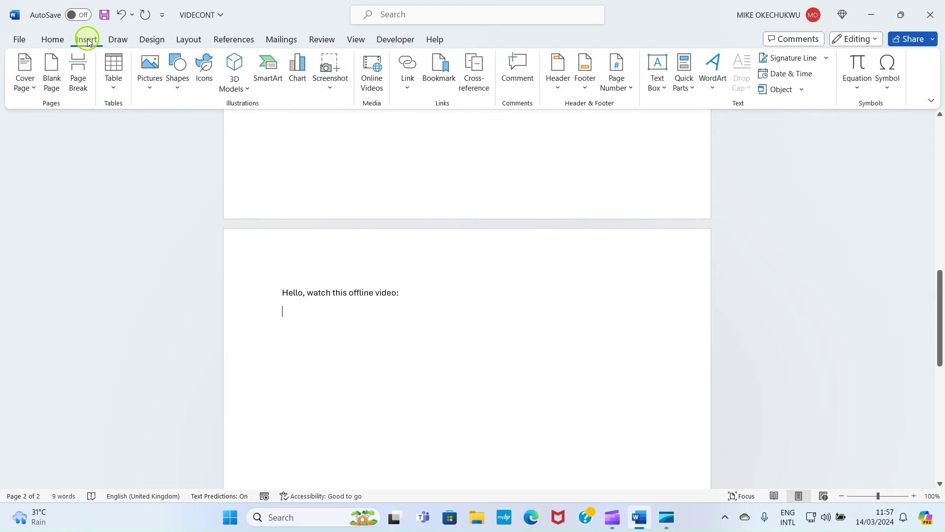
left_click(780, 89)
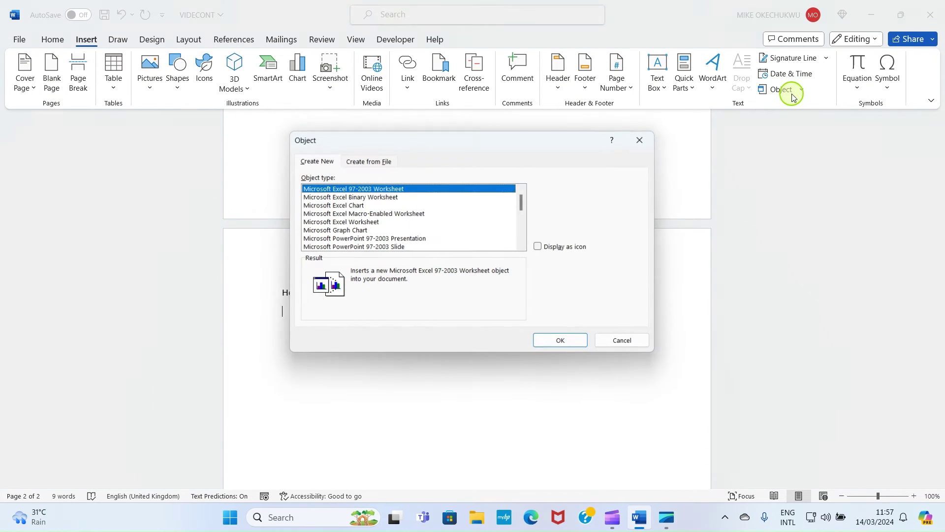
left_click(369, 163)
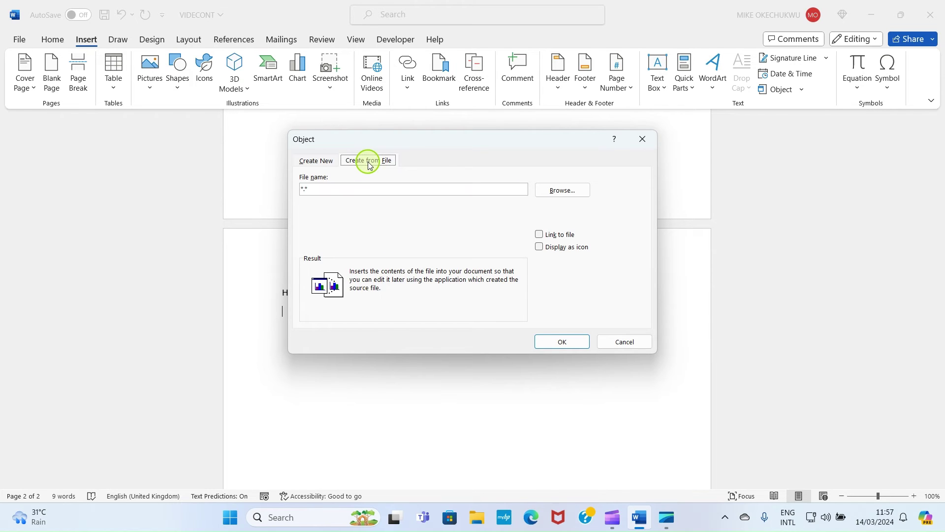
left_click(560, 192)
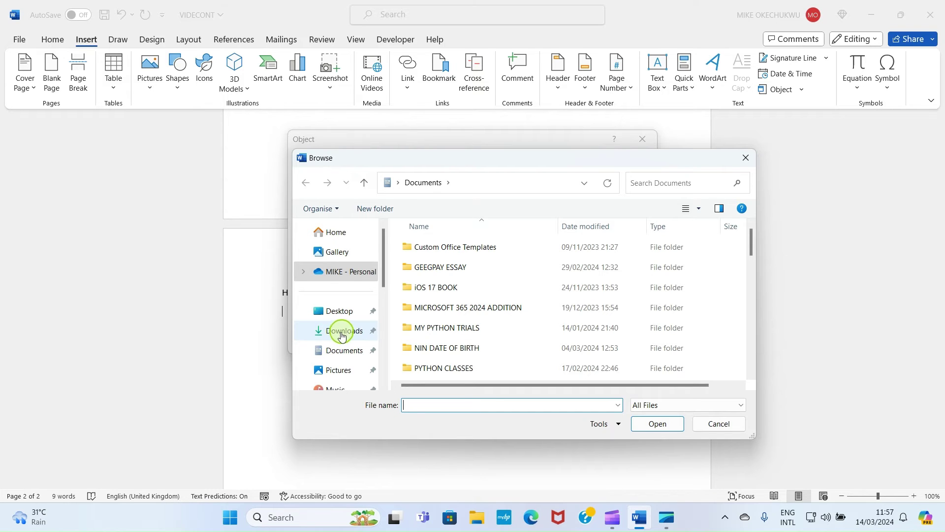
left_click(344, 335)
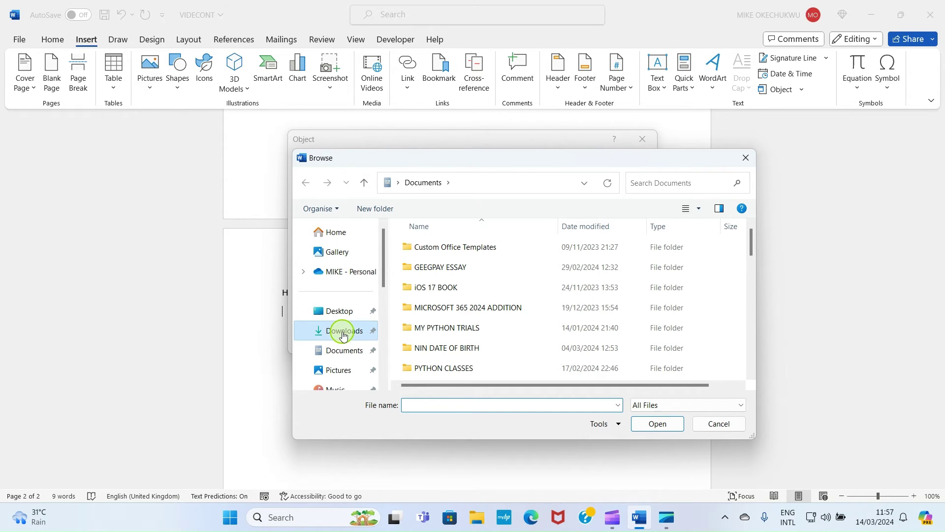
scroll(482, 283, "down", 5)
scroll(443, 290, "down", 10)
left_click(415, 306)
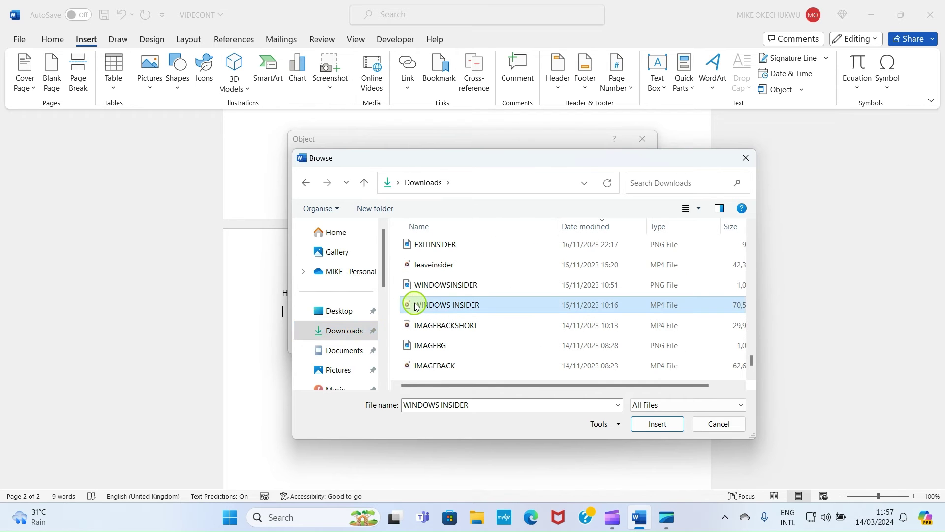
left_click(664, 425)
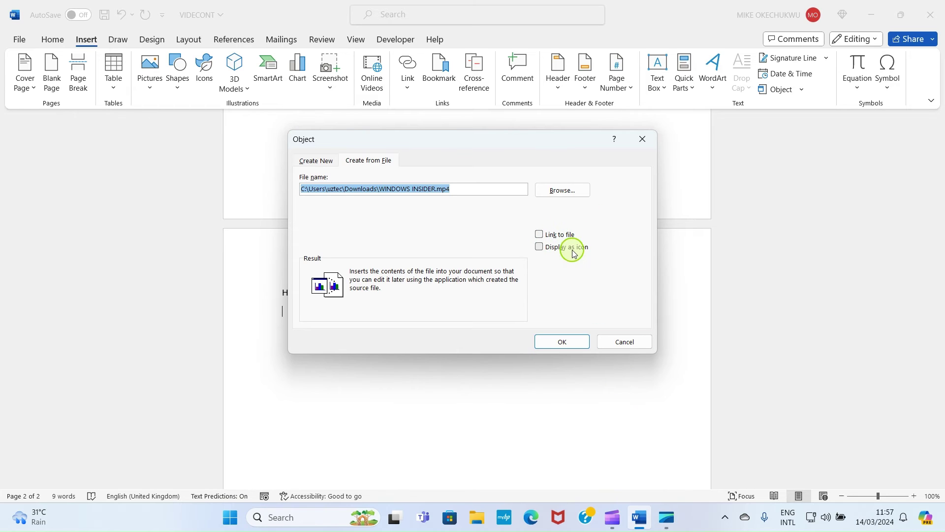
left_click(540, 247)
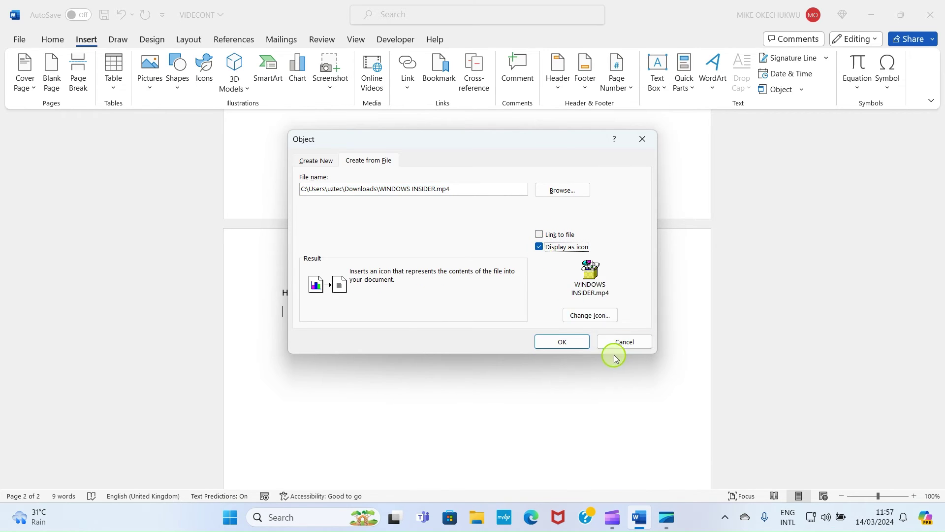
Step: Insert the WINDOWS INSIDER.mp4 icon and double-click it to open the video
left_click(564, 342)
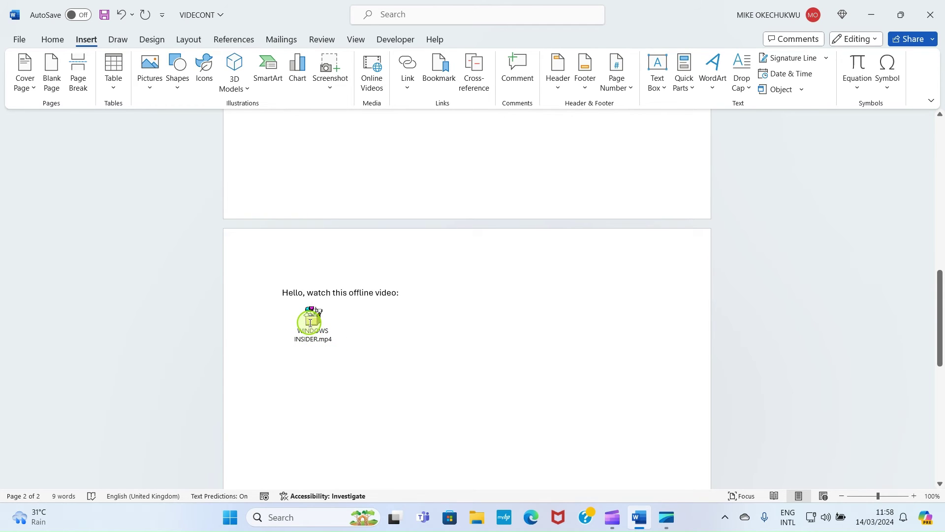
double_click(310, 321)
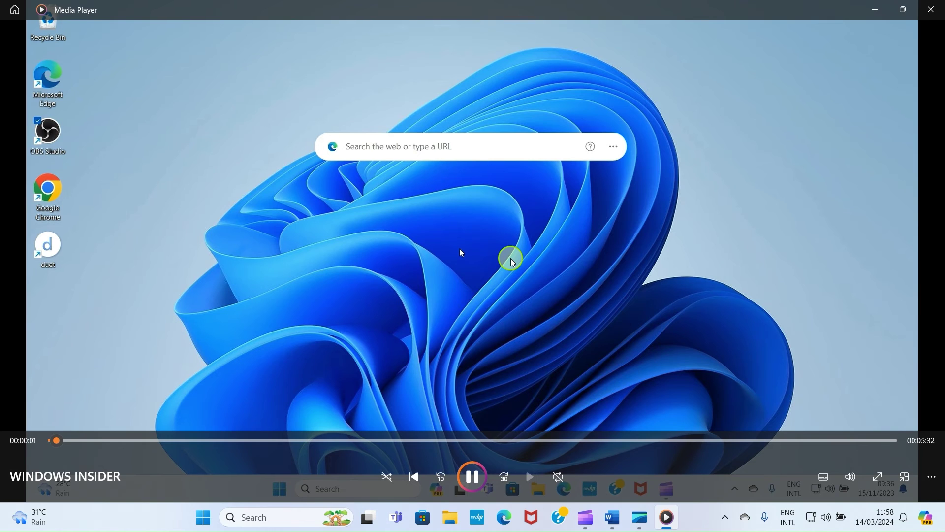
Step: Pause the WINDOWS INSIDER video at 00:00:03, close Media Player, and deselect the icon
left_click(474, 479)
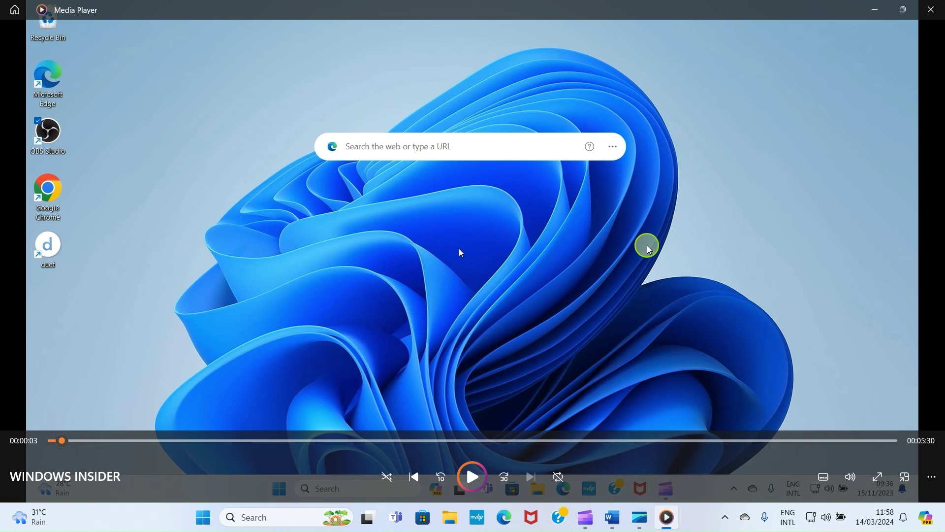
left_click(930, 9)
left_click(438, 347)
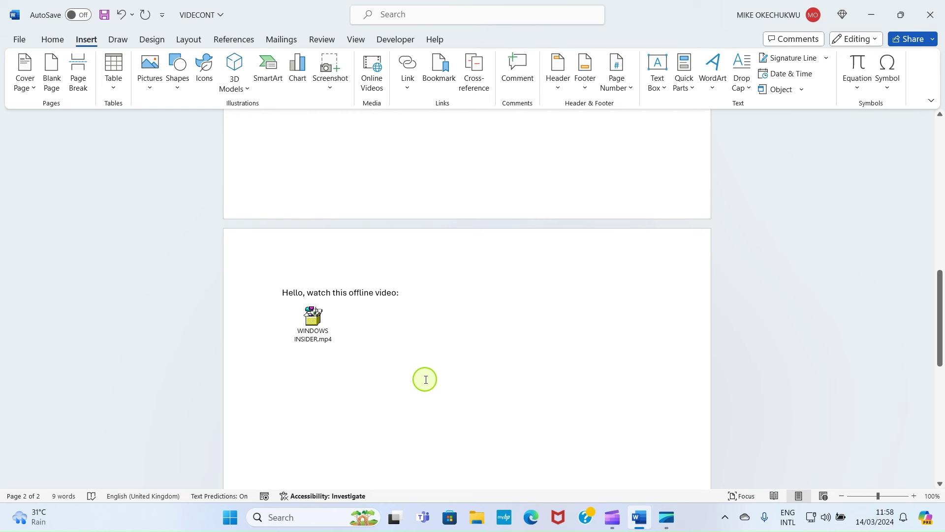